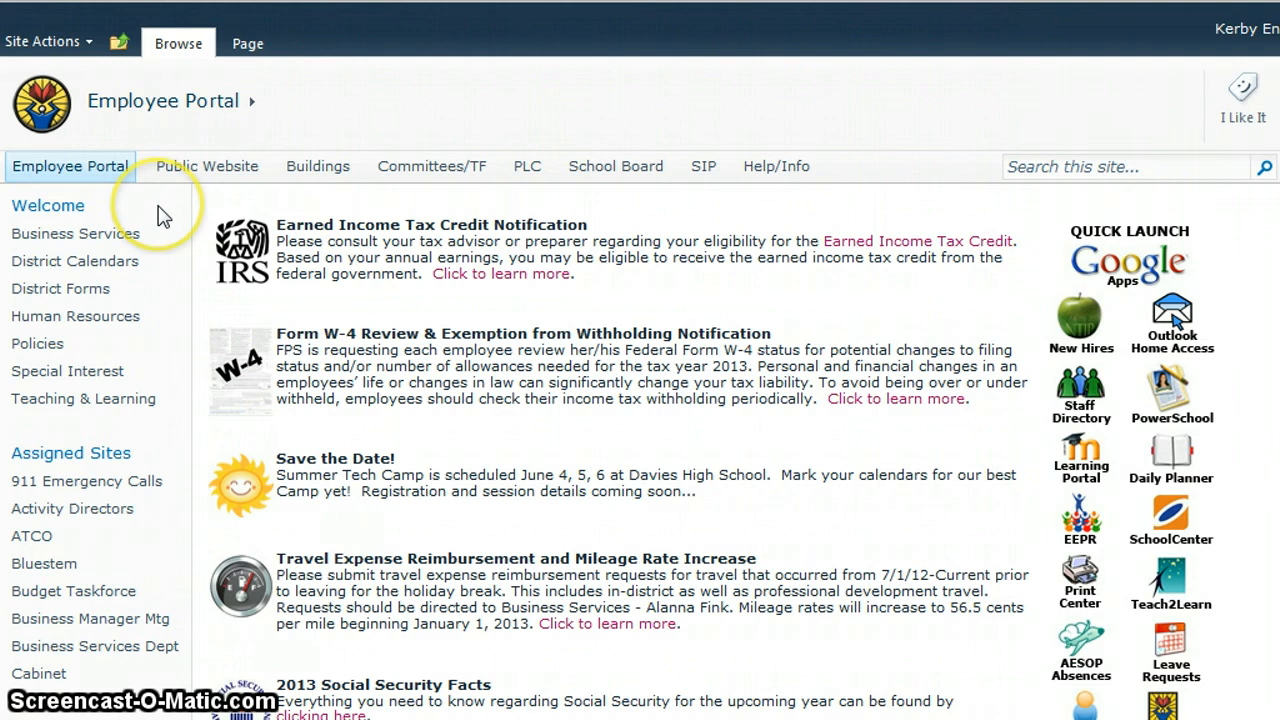
Open the Travel Allowance Request from the district forms and set Building-Reports to as Ben Franklin-Principal.
{"action": "left_click", "coordinate": [84, 289]}
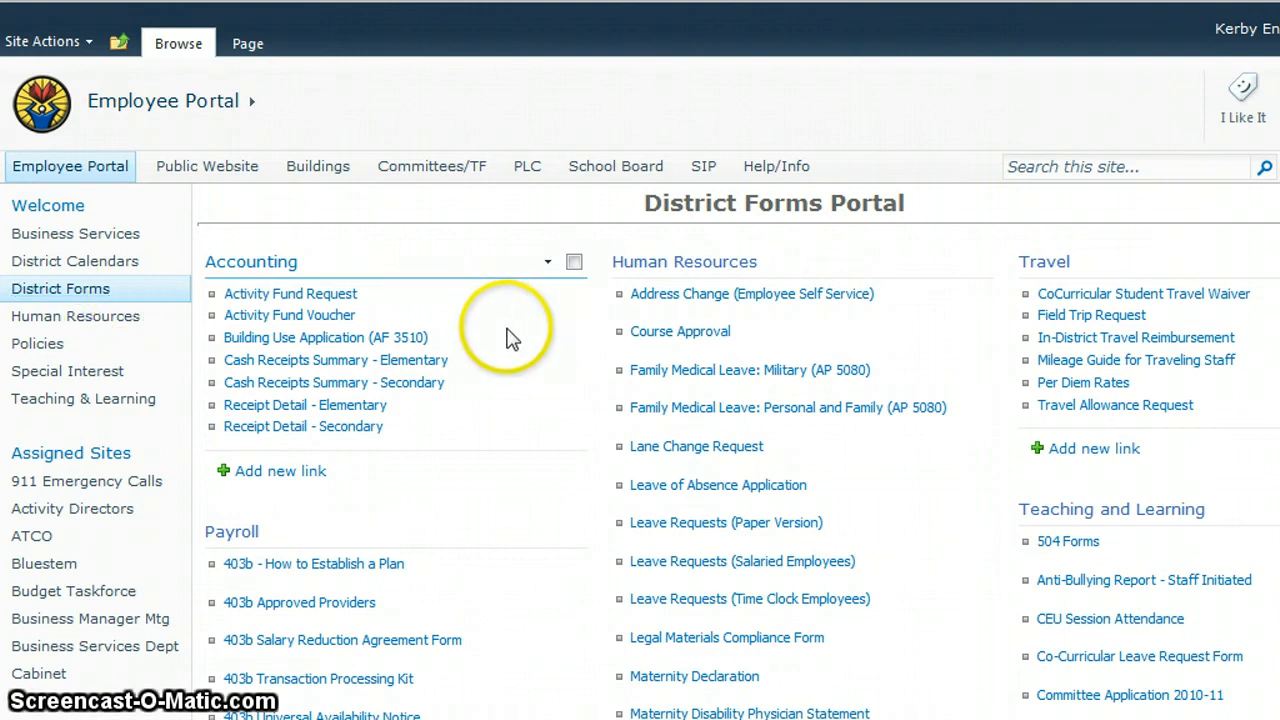
{"action": "left_click", "coordinate": [1147, 410]}
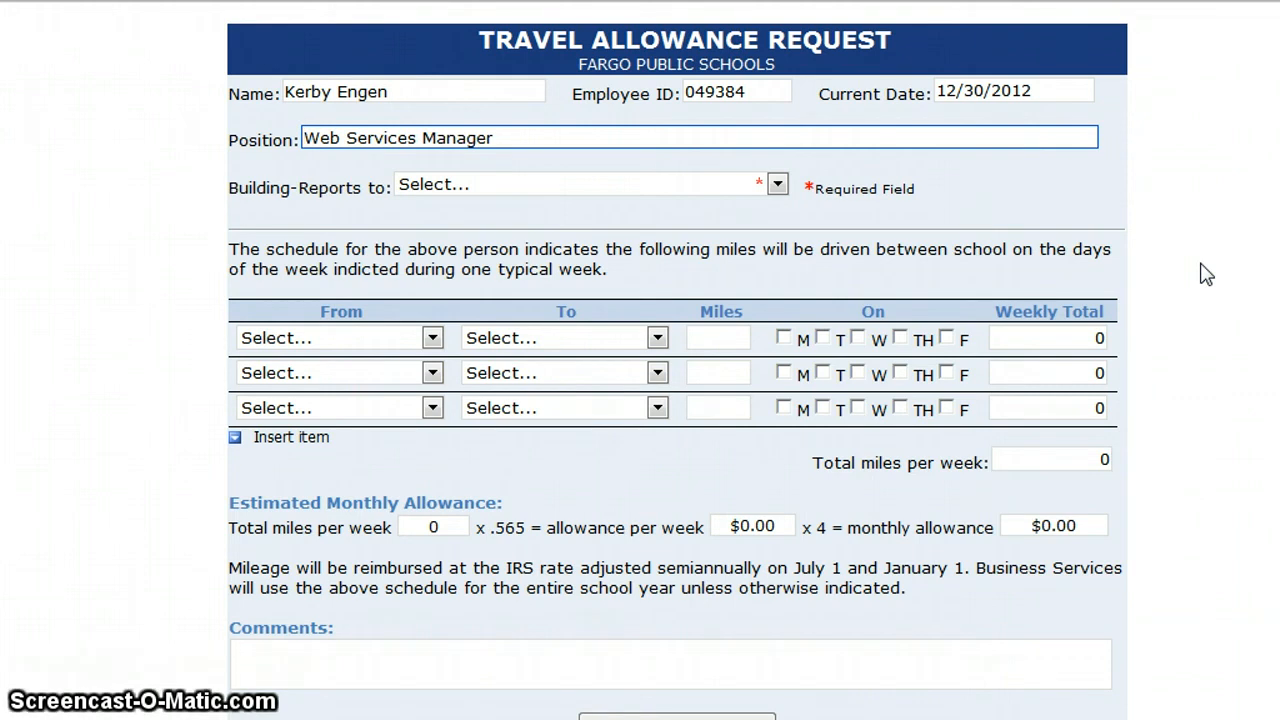
{"action": "left_click", "coordinate": [451, 186]}
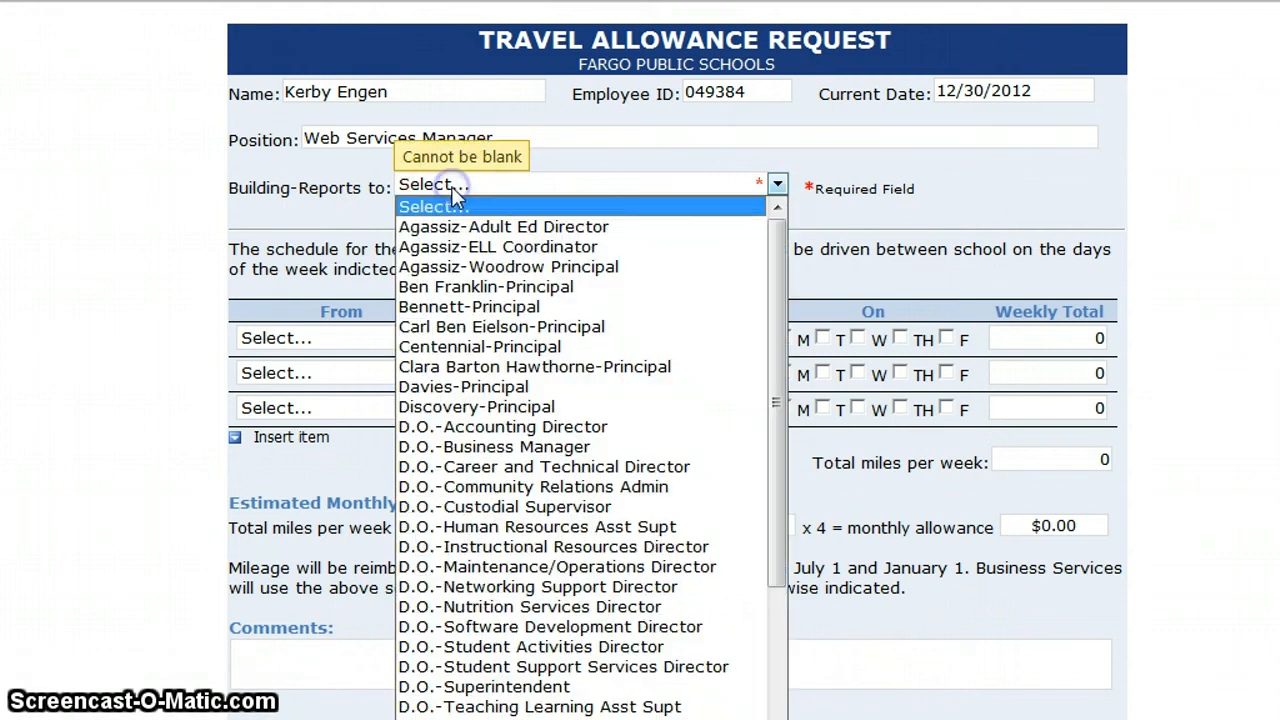
{"action": "left_click", "coordinate": [460, 287]}
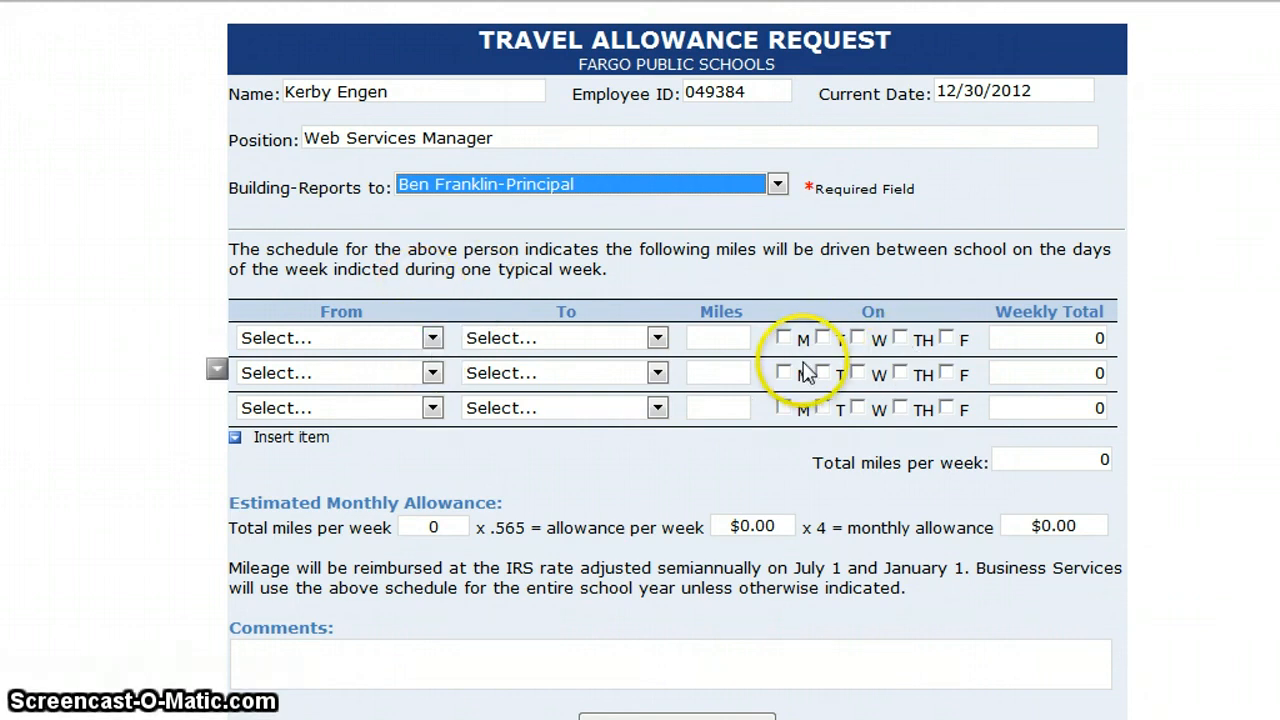
Fill the first schedule row with a trip from Ben Franklin to North, marked for Monday through Friday.
{"action": "left_click", "coordinate": [432, 341]}
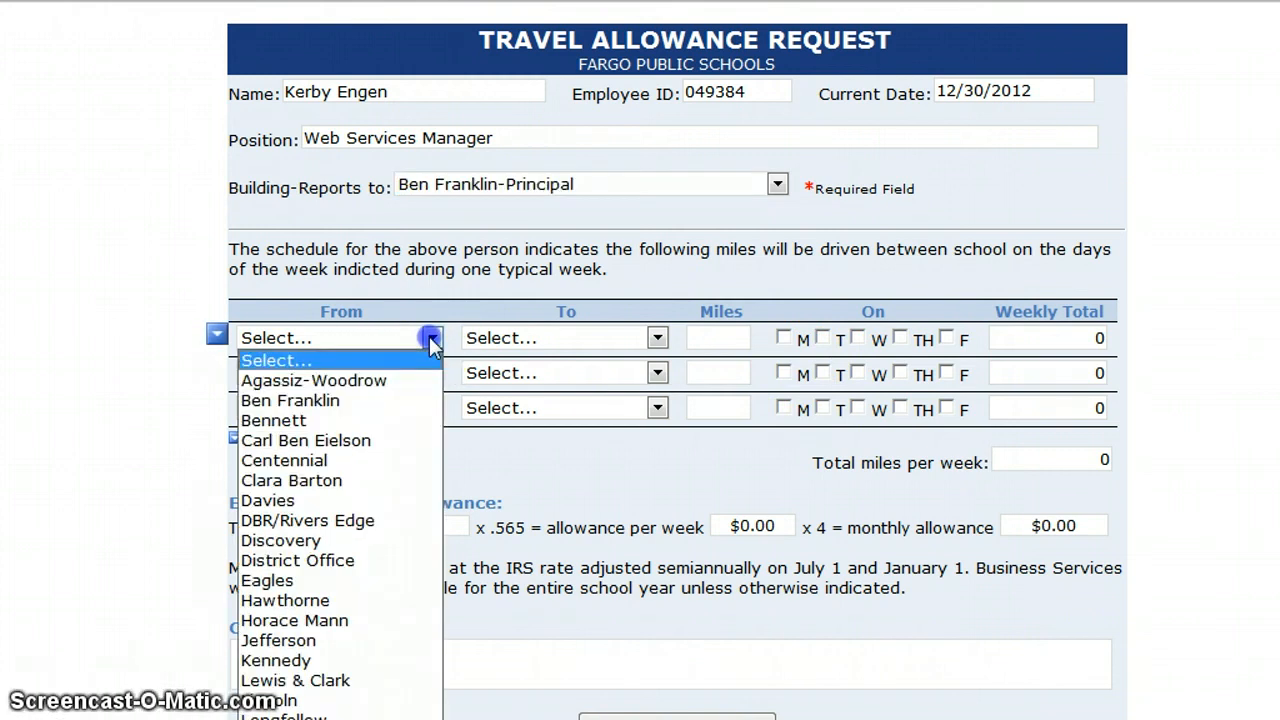
{"action": "left_click", "coordinate": [351, 403]}
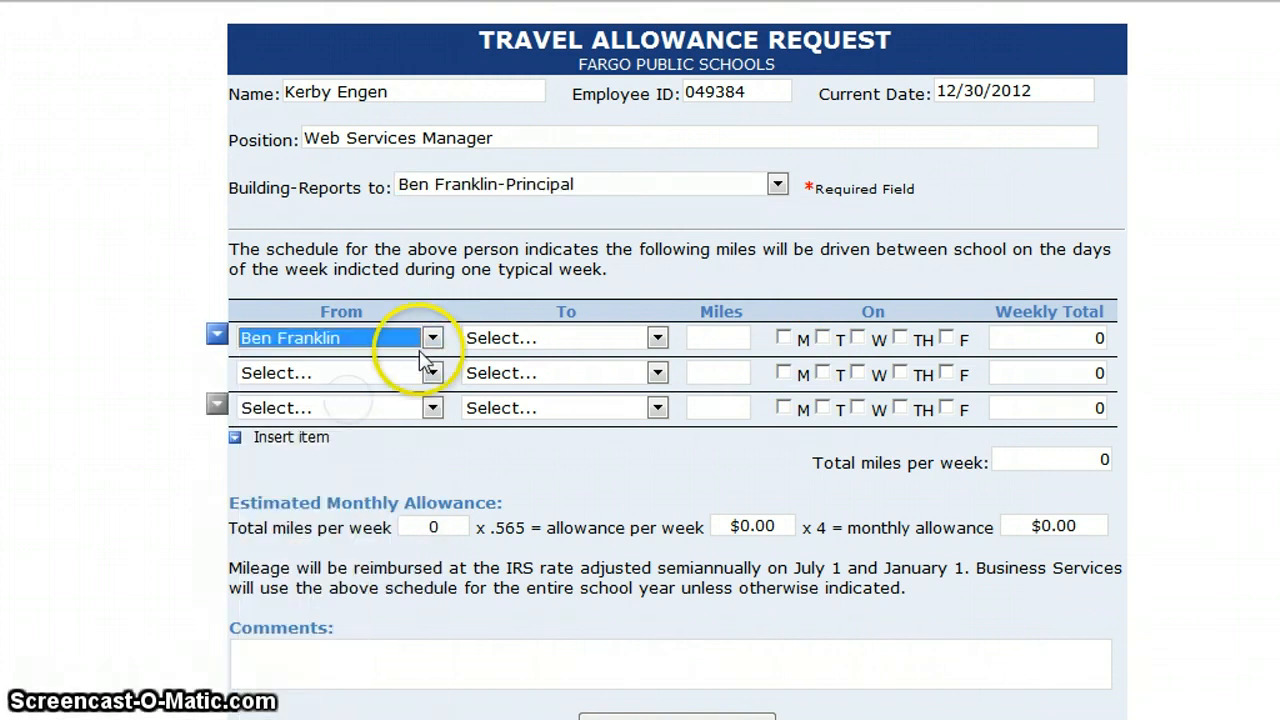
{"action": "left_click", "coordinate": [580, 340]}
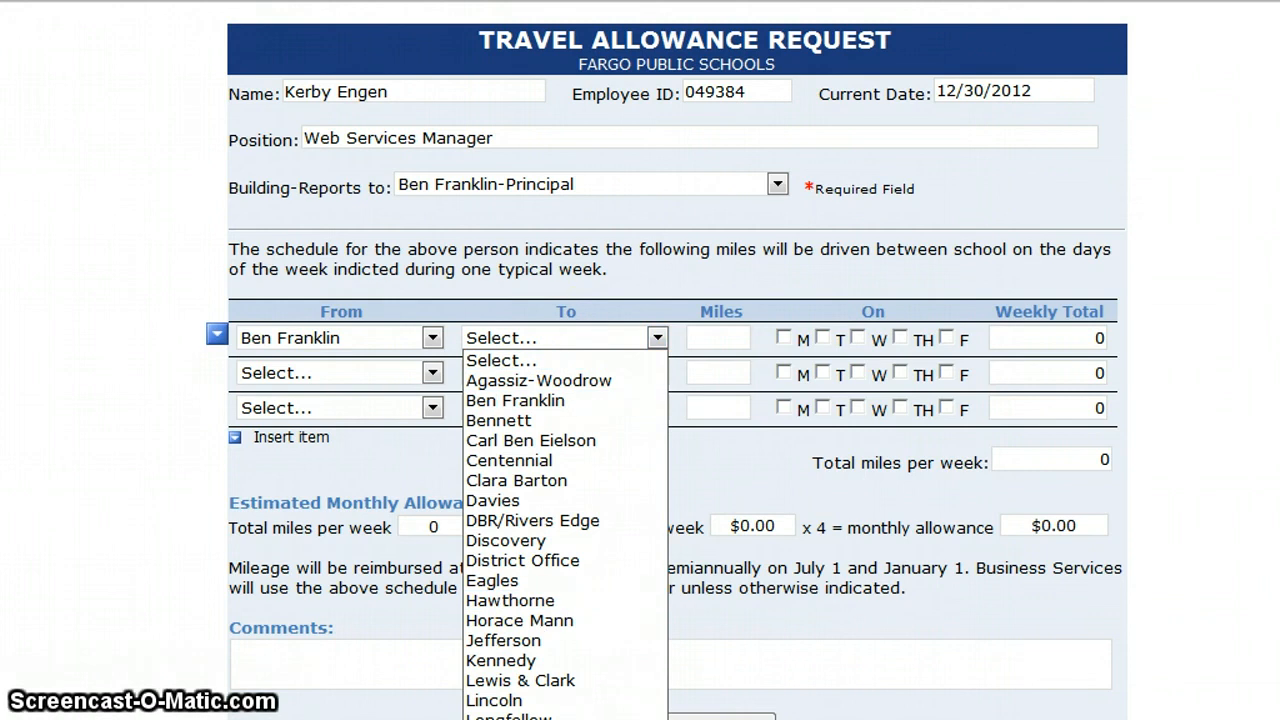
{"action": "left_click", "coordinate": [530, 719]}
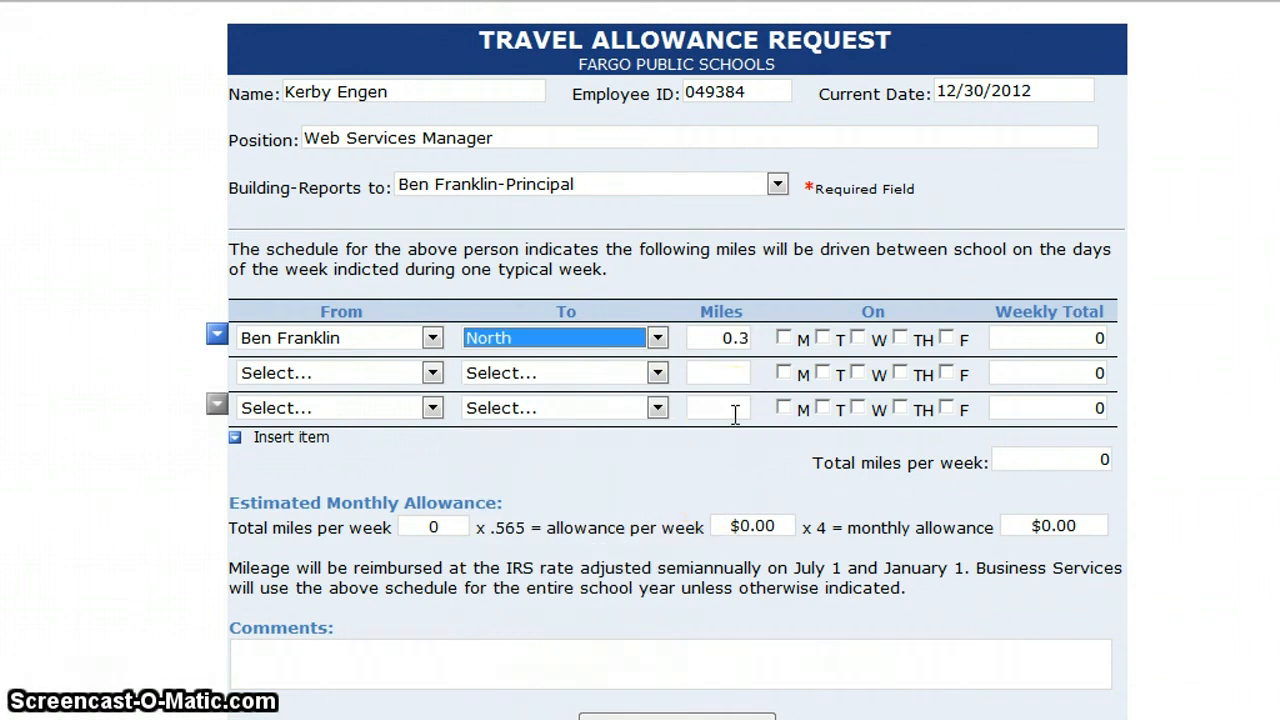
{"action": "left_click", "coordinate": [783, 338]}
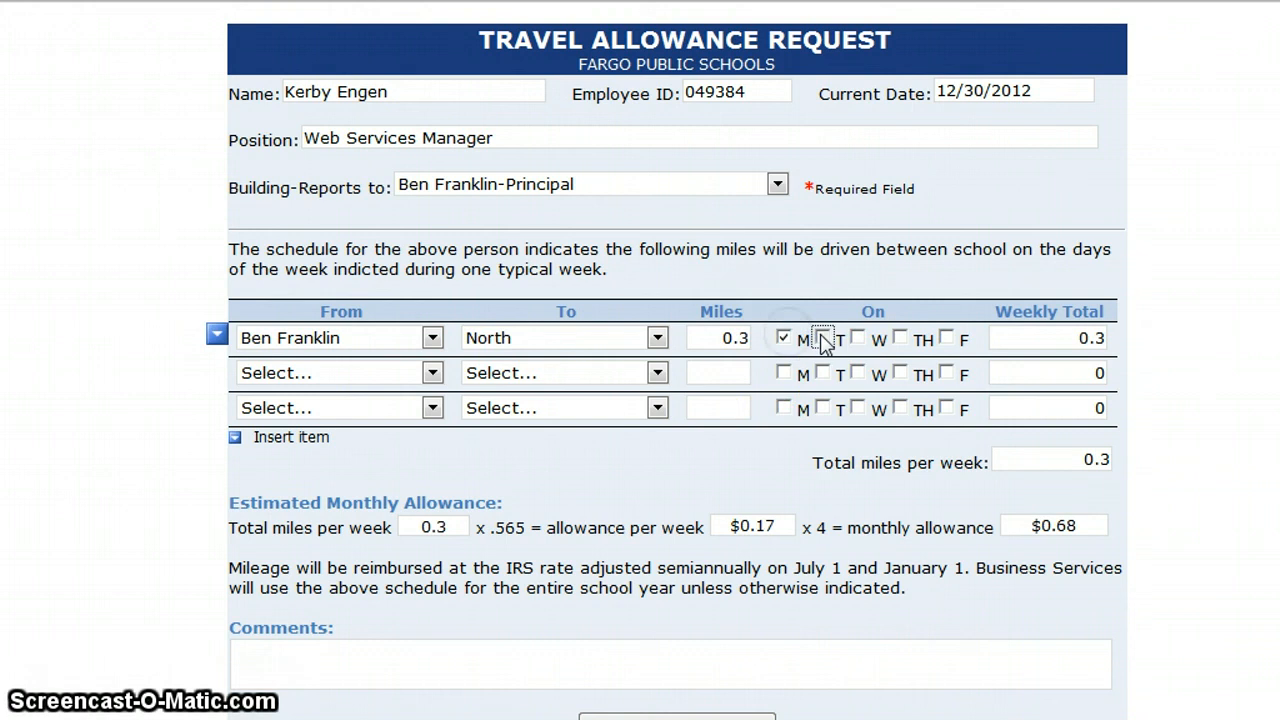
{"action": "left_click", "coordinate": [822, 338]}
{"action": "left_click", "coordinate": [857, 338]}
{"action": "left_click", "coordinate": [900, 338]}
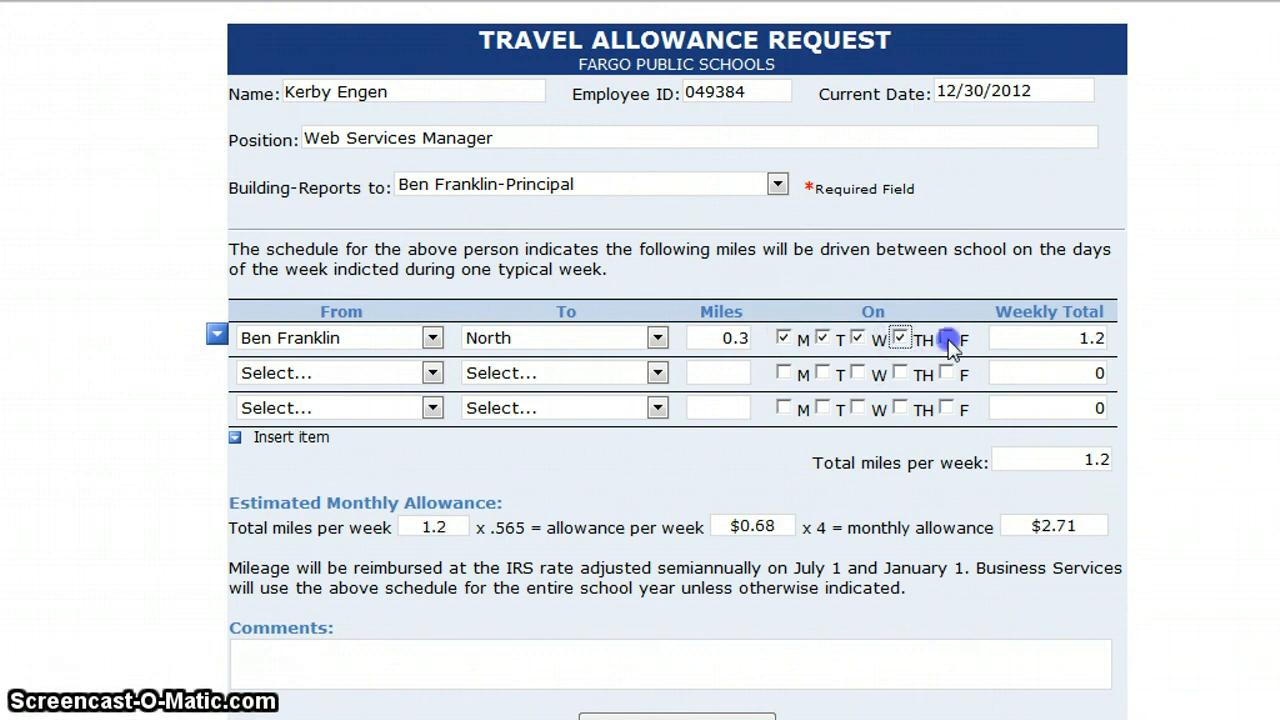
{"action": "left_click", "coordinate": [947, 340]}
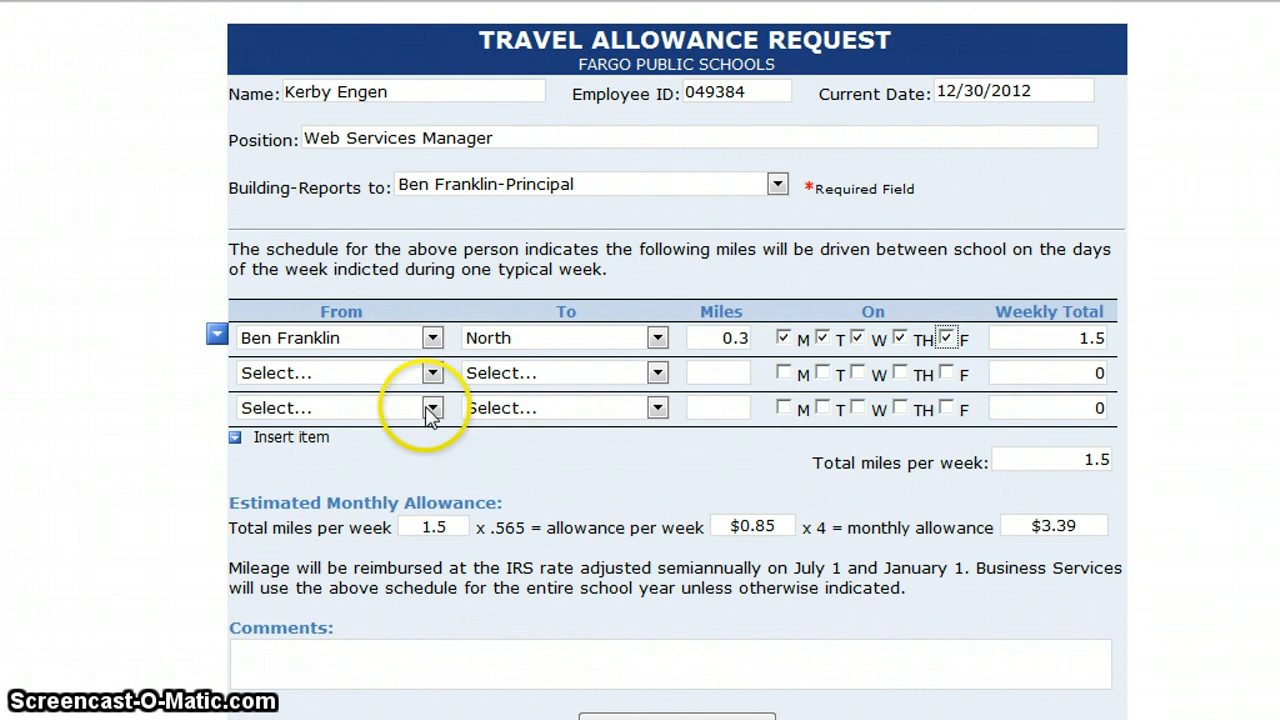
Fill the second schedule row with the return trip from North to Ben Franklin, marked for Monday through Friday.
{"action": "left_click", "coordinate": [432, 373]}
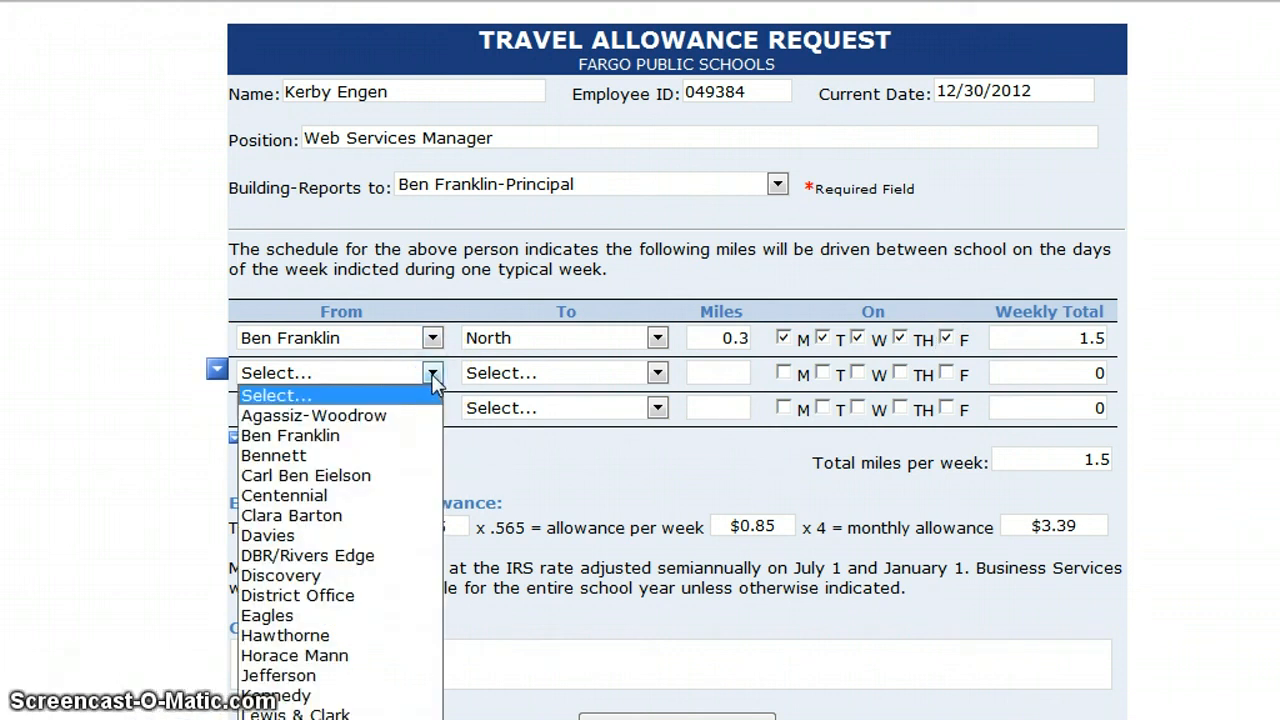
{"action": "left_click", "coordinate": [330, 718]}
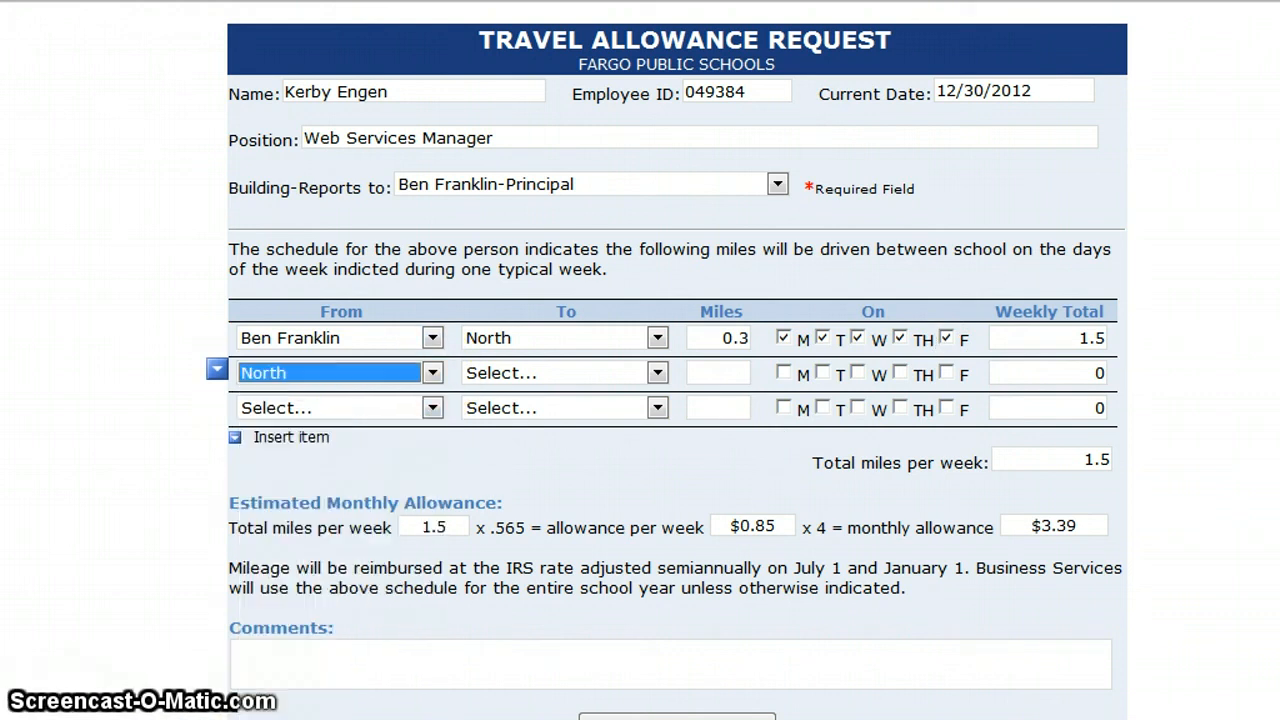
{"action": "left_click", "coordinate": [559, 371]}
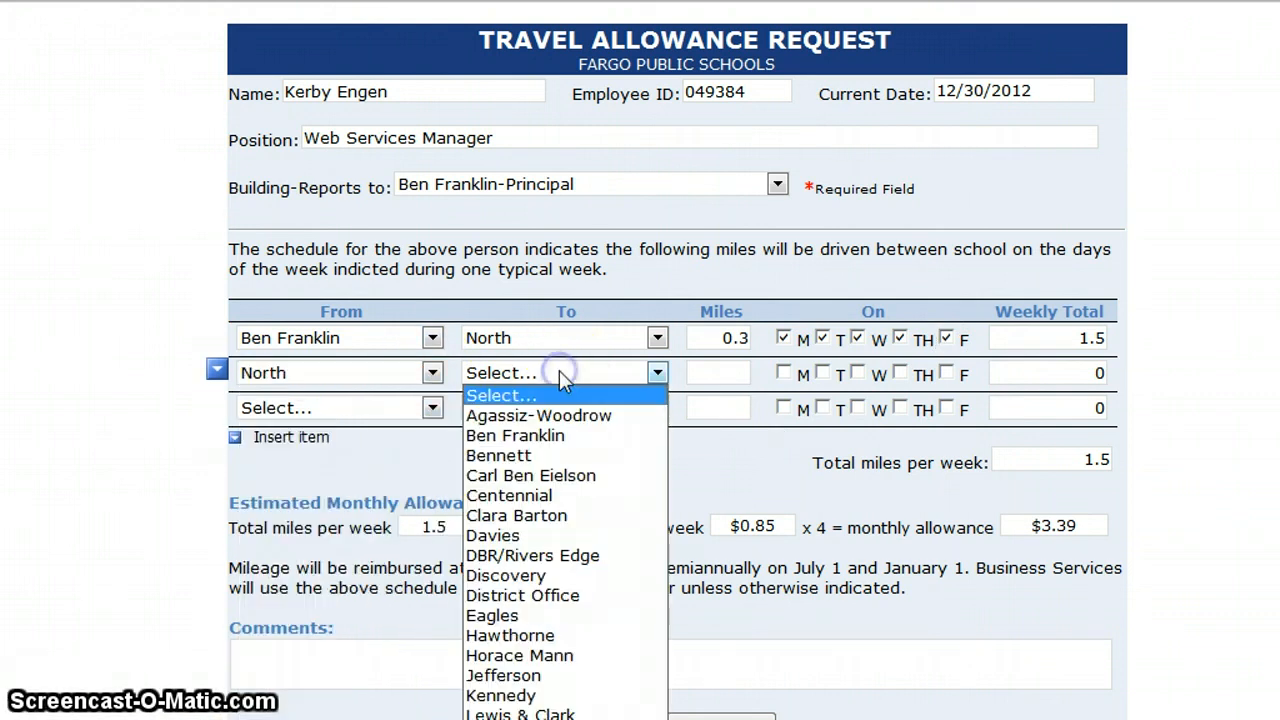
{"action": "left_click", "coordinate": [526, 436]}
{"action": "left_click", "coordinate": [788, 376]}
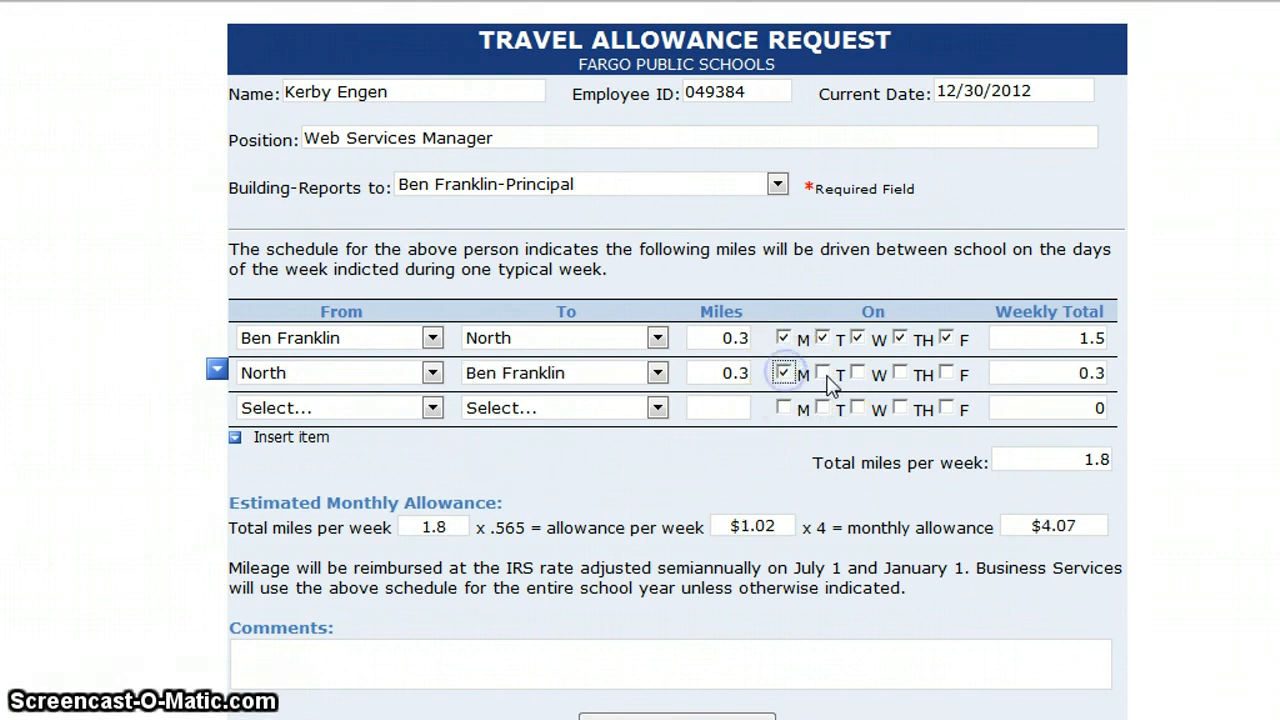
{"action": "left_click", "coordinate": [822, 374]}
{"action": "left_click", "coordinate": [857, 374]}
{"action": "left_click", "coordinate": [900, 374]}
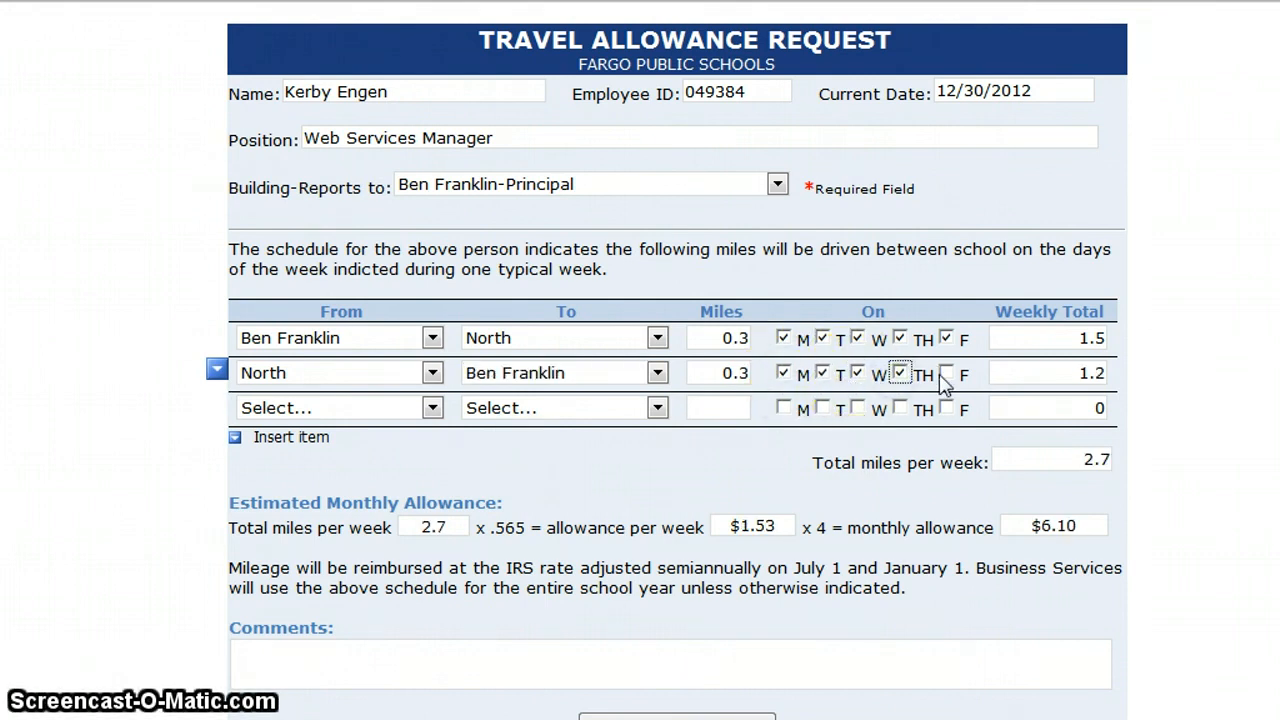
{"action": "left_click", "coordinate": [946, 376]}
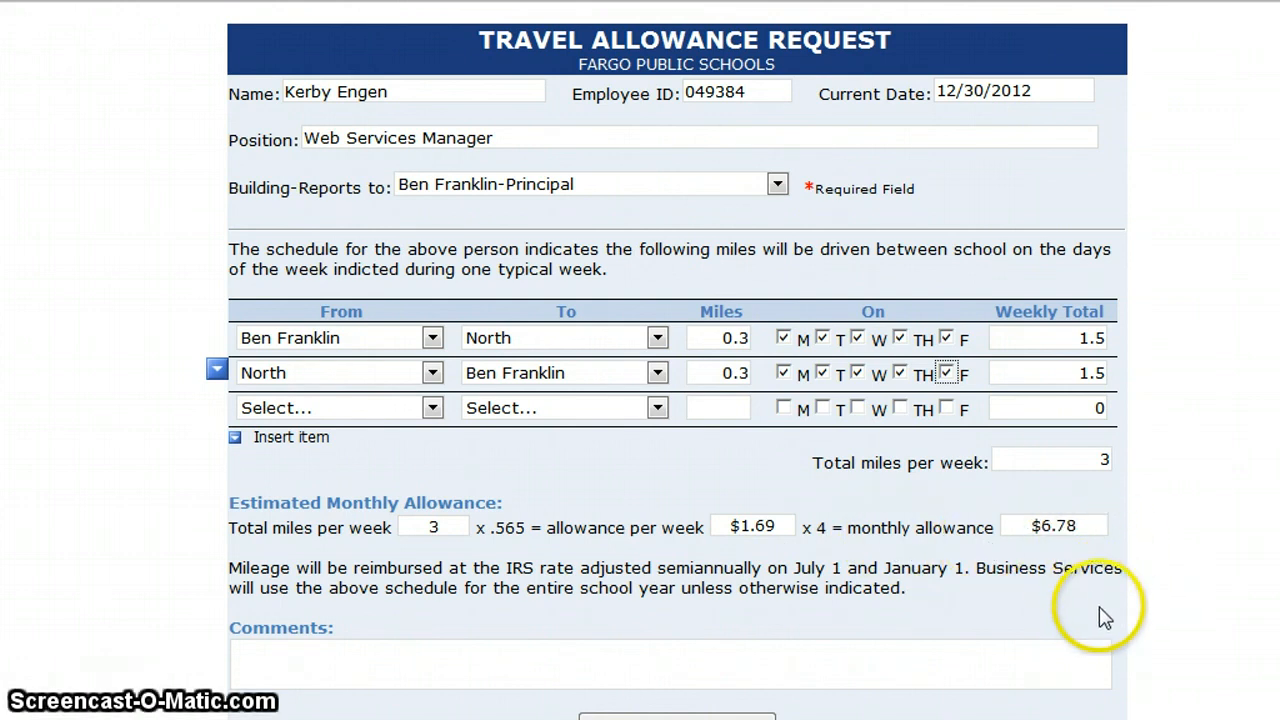
Add the comment "I will travel this schedule for the entire school year." and submit the request to the supervisor.
{"action": "left_click", "coordinate": [651, 664]}
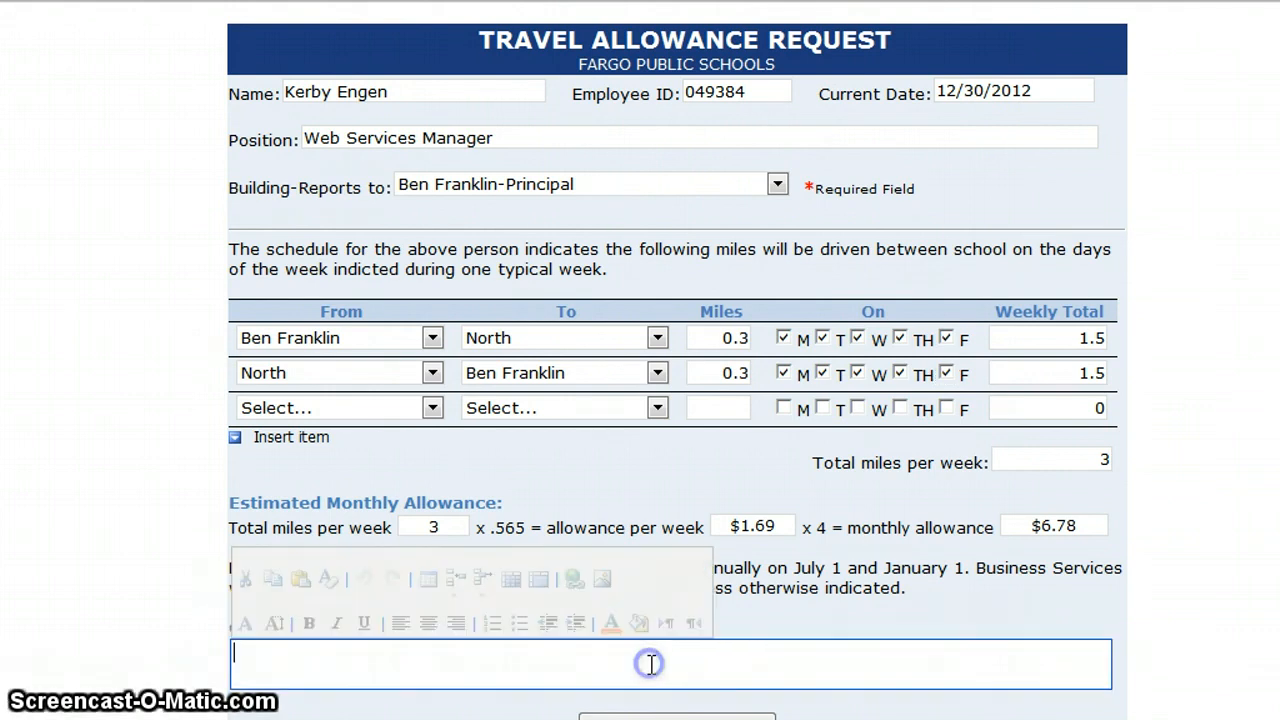
{"action": "scroll", "coordinate": [651, 664], "scroll_direction": "down", "scroll_amount": 2}
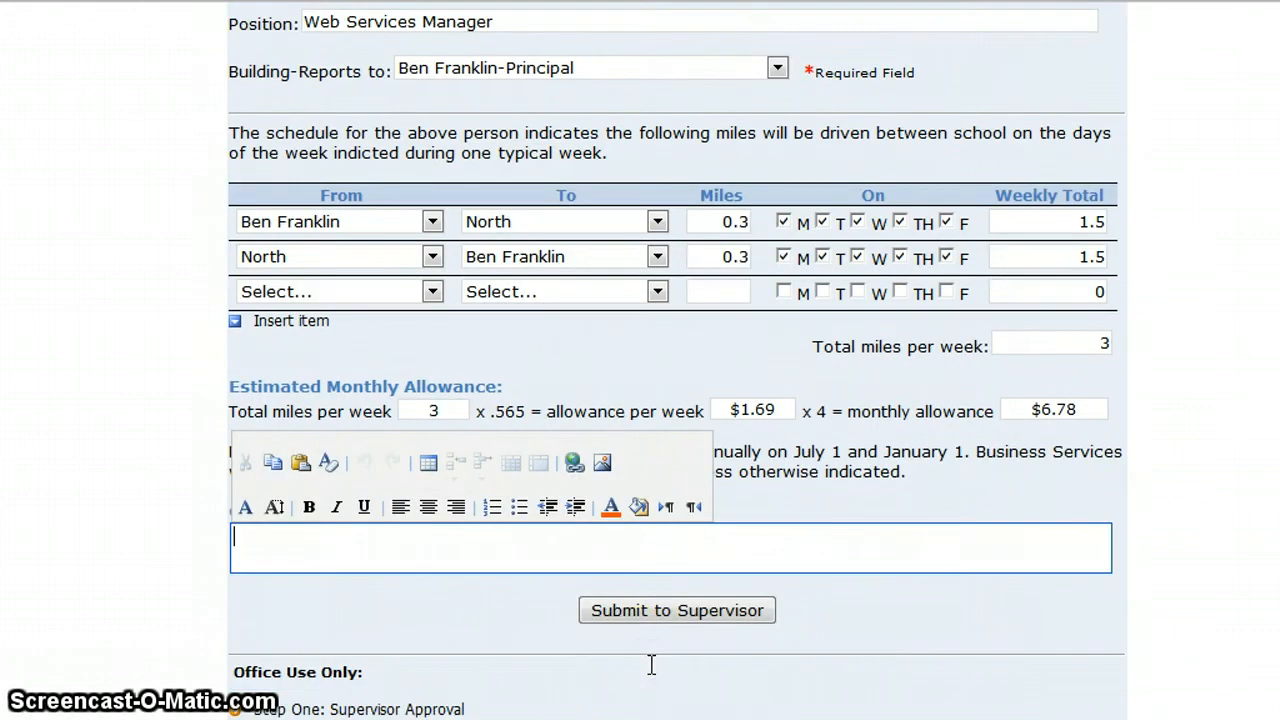
{"action": "left_click", "coordinate": [797, 508]}
{"action": "left_click", "coordinate": [603, 549]}
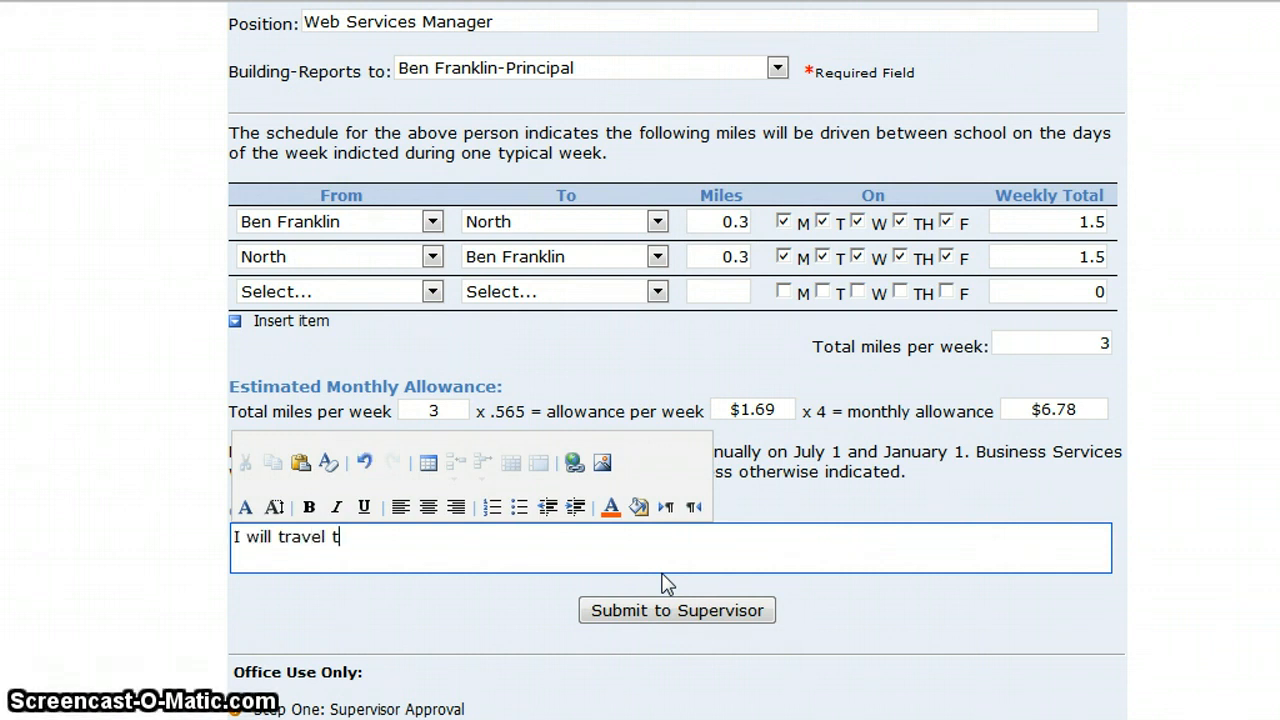
{"action": "type", "text": "schedule "}
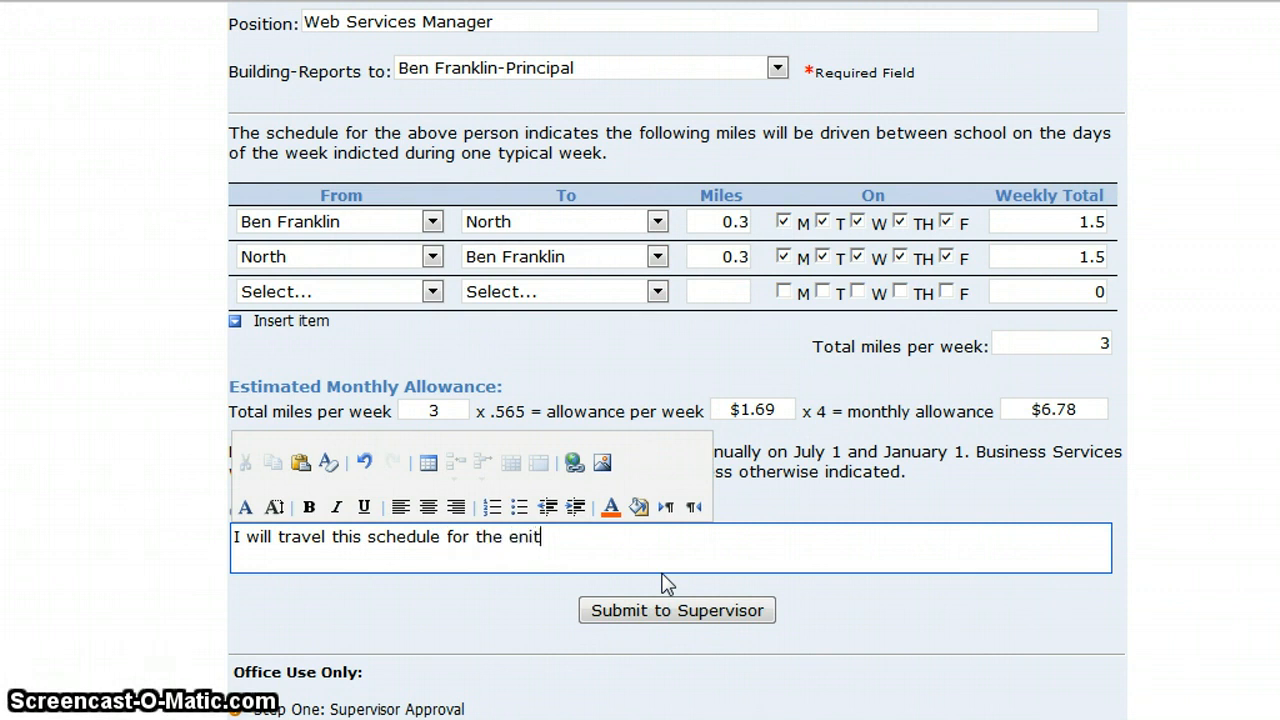
{"action": "type", "text": "for the entire school year."}
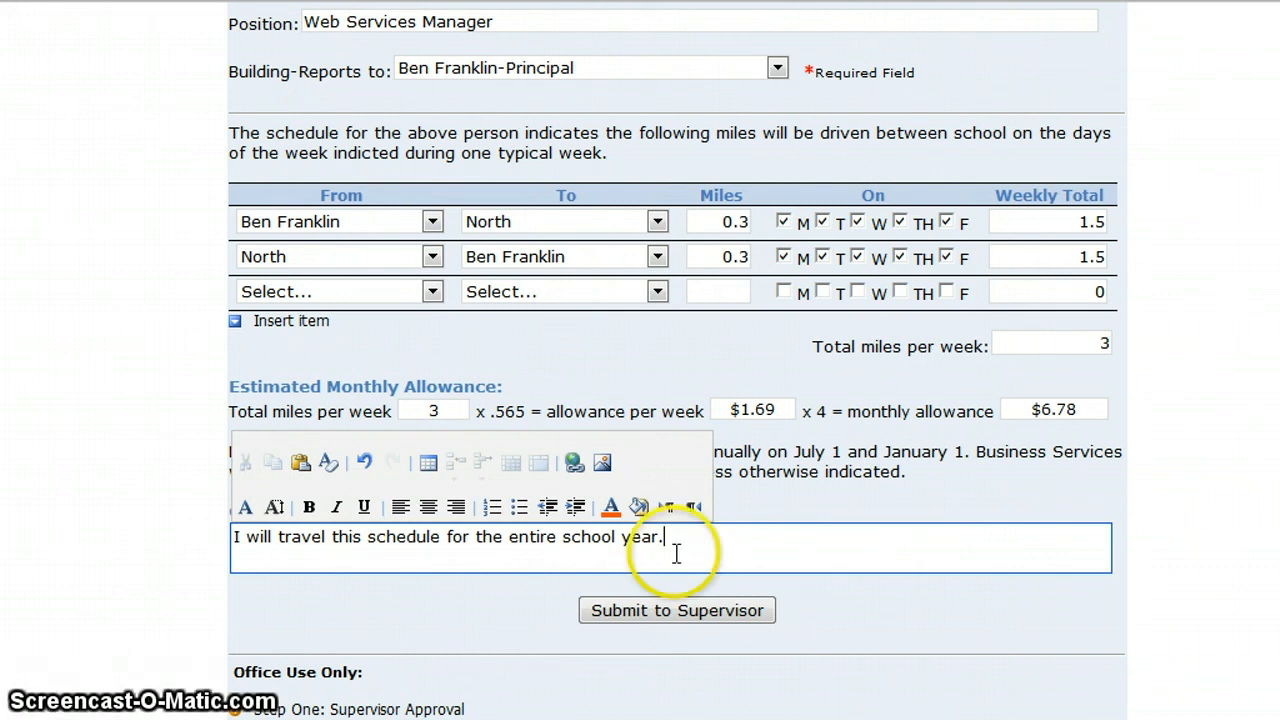
{"action": "left_click", "coordinate": [822, 598]}
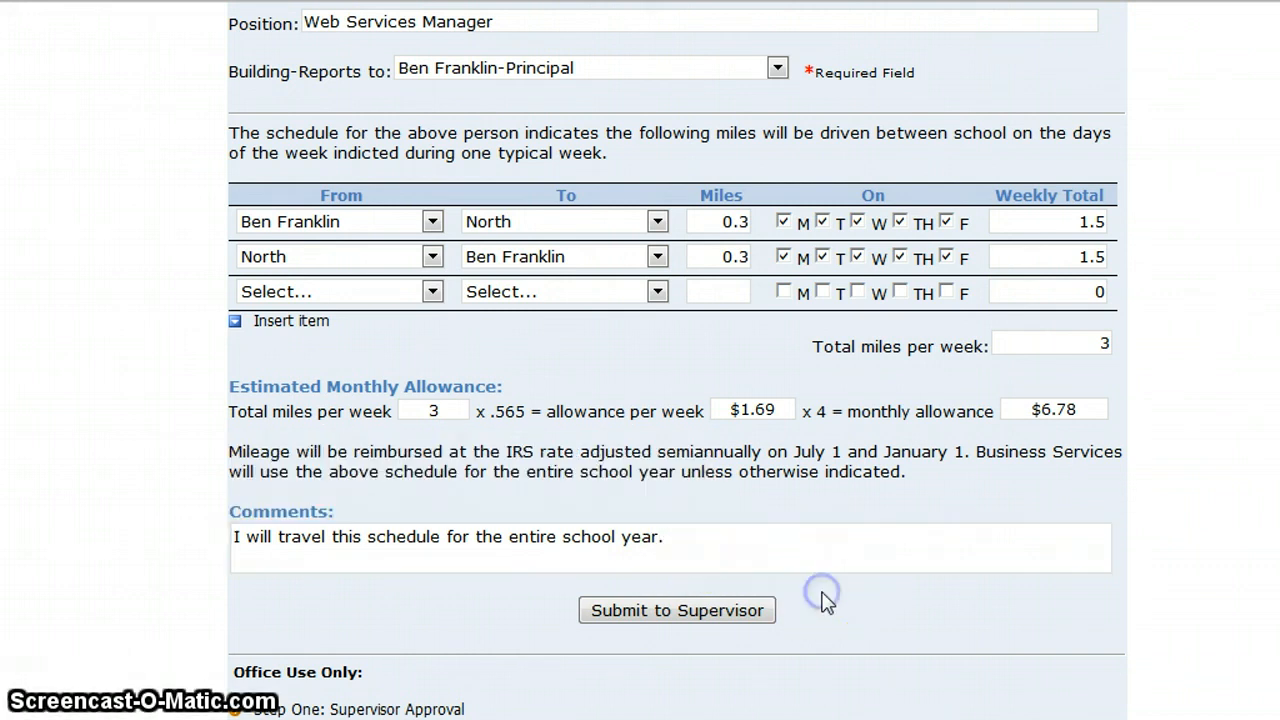
{"action": "left_click", "coordinate": [733, 620]}
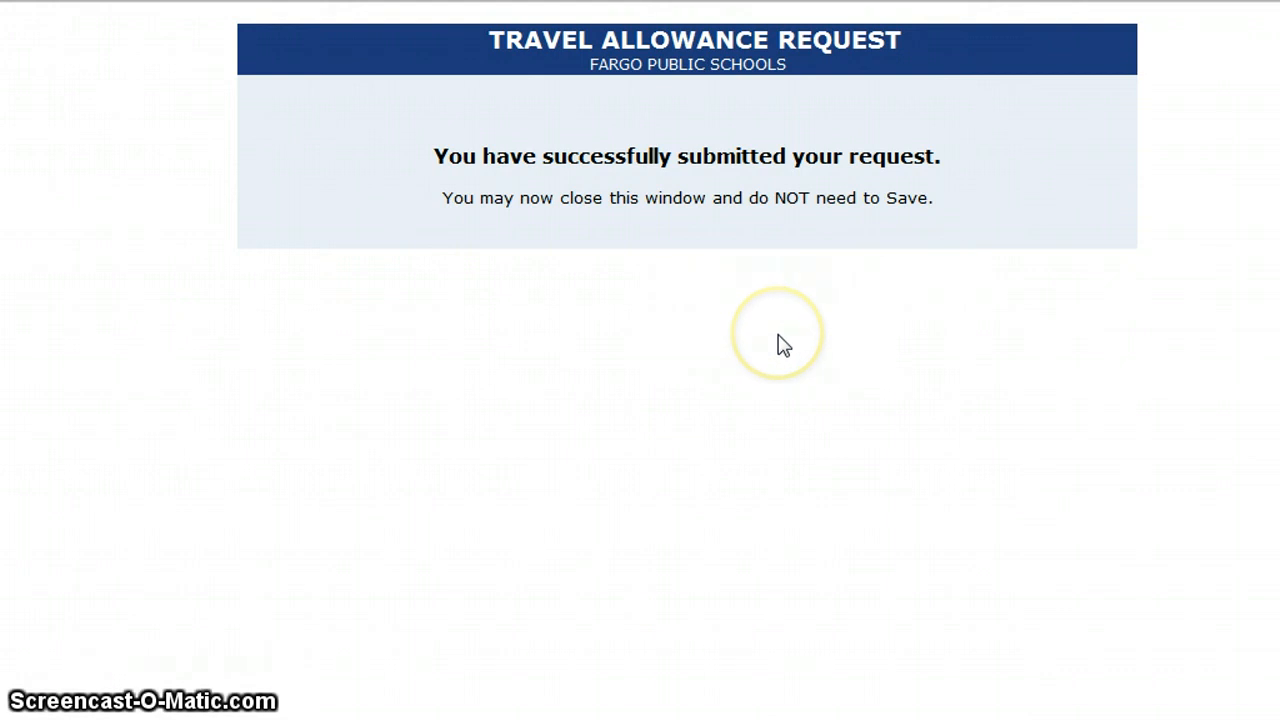
Switch to Outlook, open the "Travel Allowance Request - Approved & Processed" message and review its approval, processing and mileage rate adjustment sections.
{"action": "left_click", "coordinate": [755, 332]}
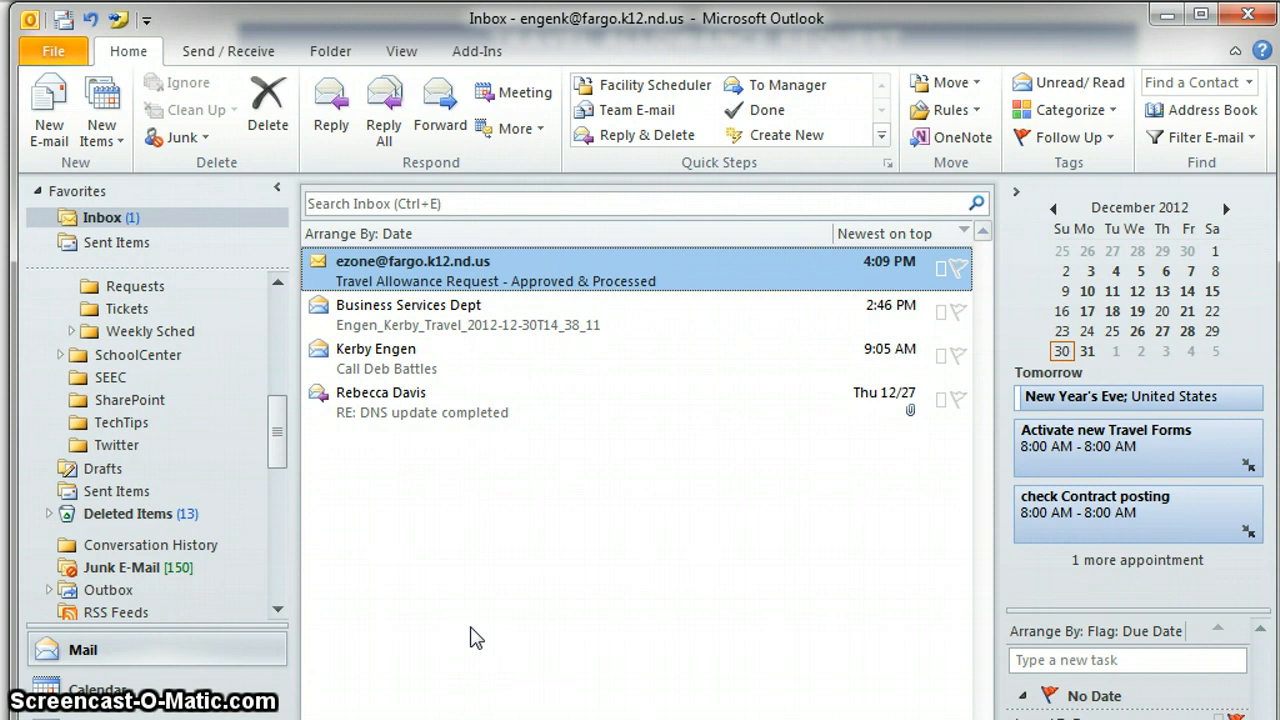
{"action": "mouse_move", "coordinate": [486, 390]}
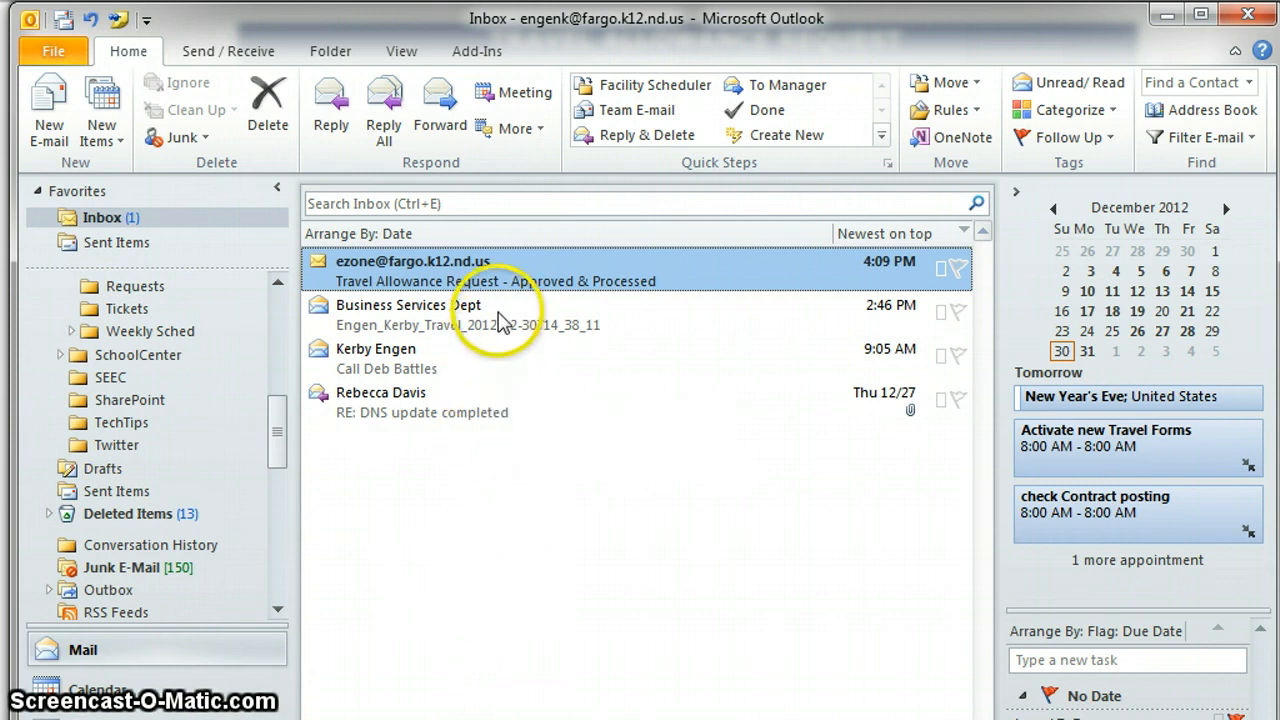
{"action": "mouse_move", "coordinate": [503, 312]}
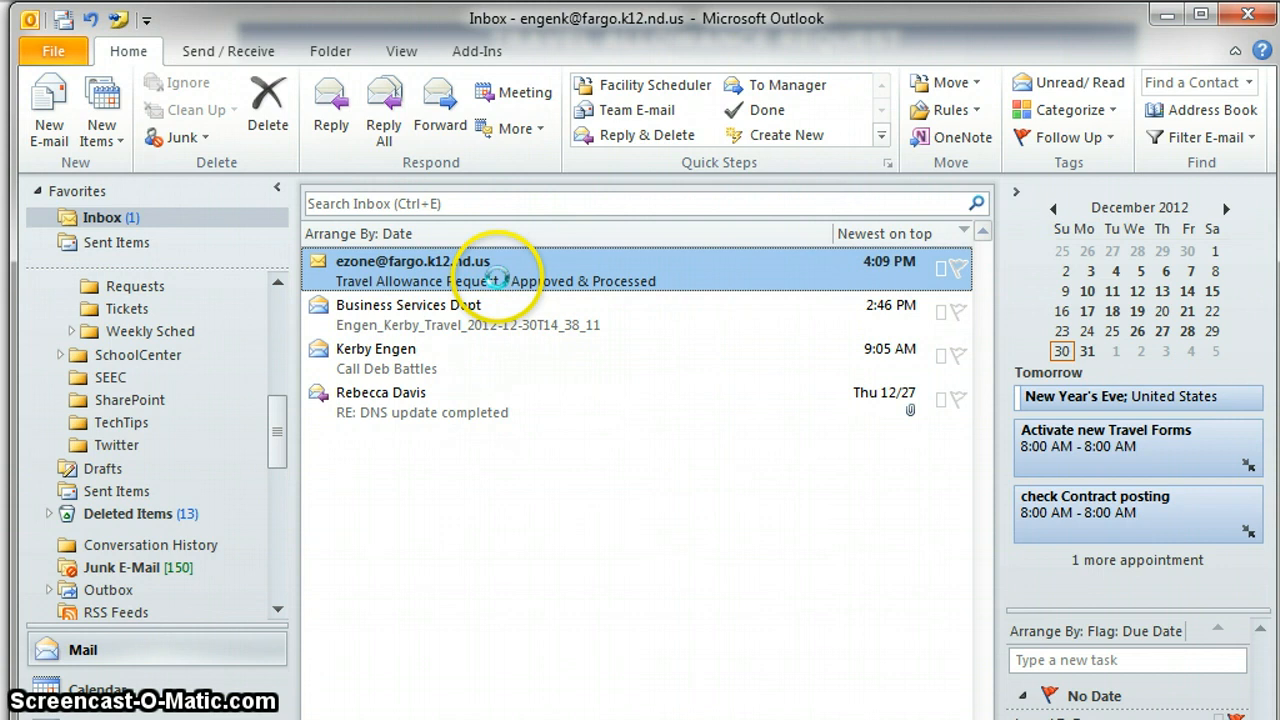
{"action": "double_click", "coordinate": [491, 269]}
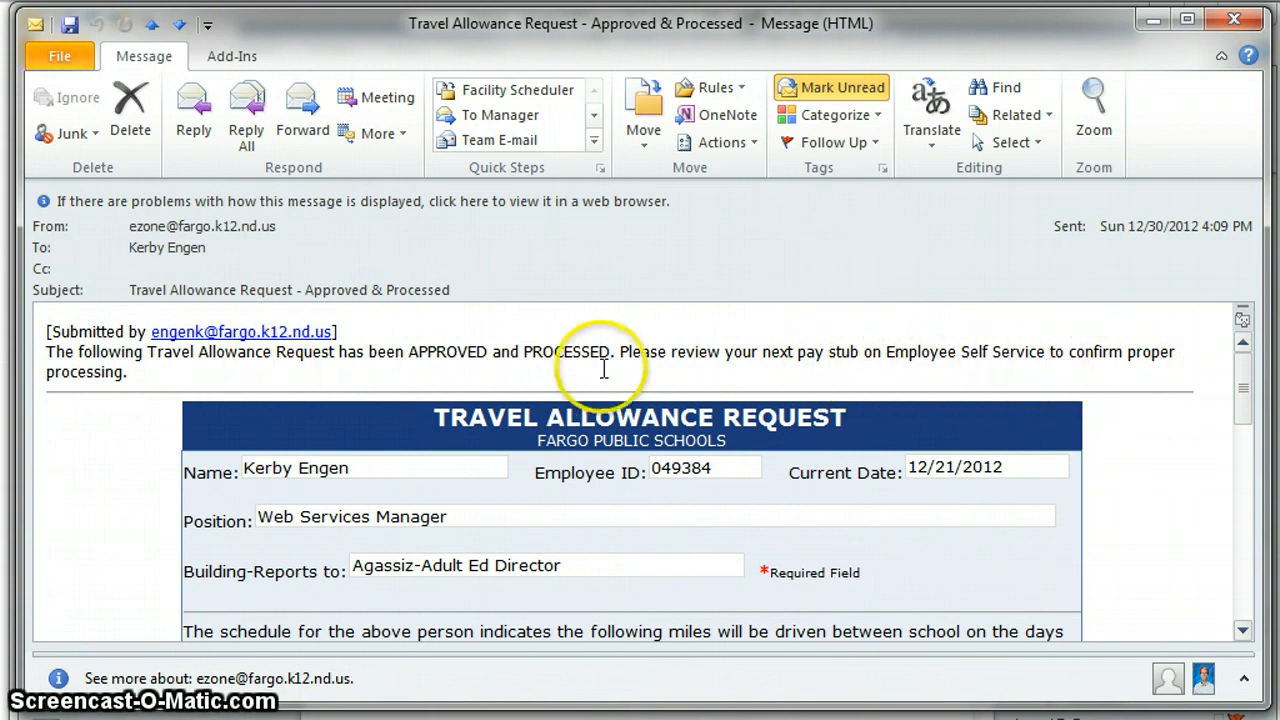
{"action": "left_click_drag", "start_coordinate": [1238, 377], "coordinate": [1234, 522]}
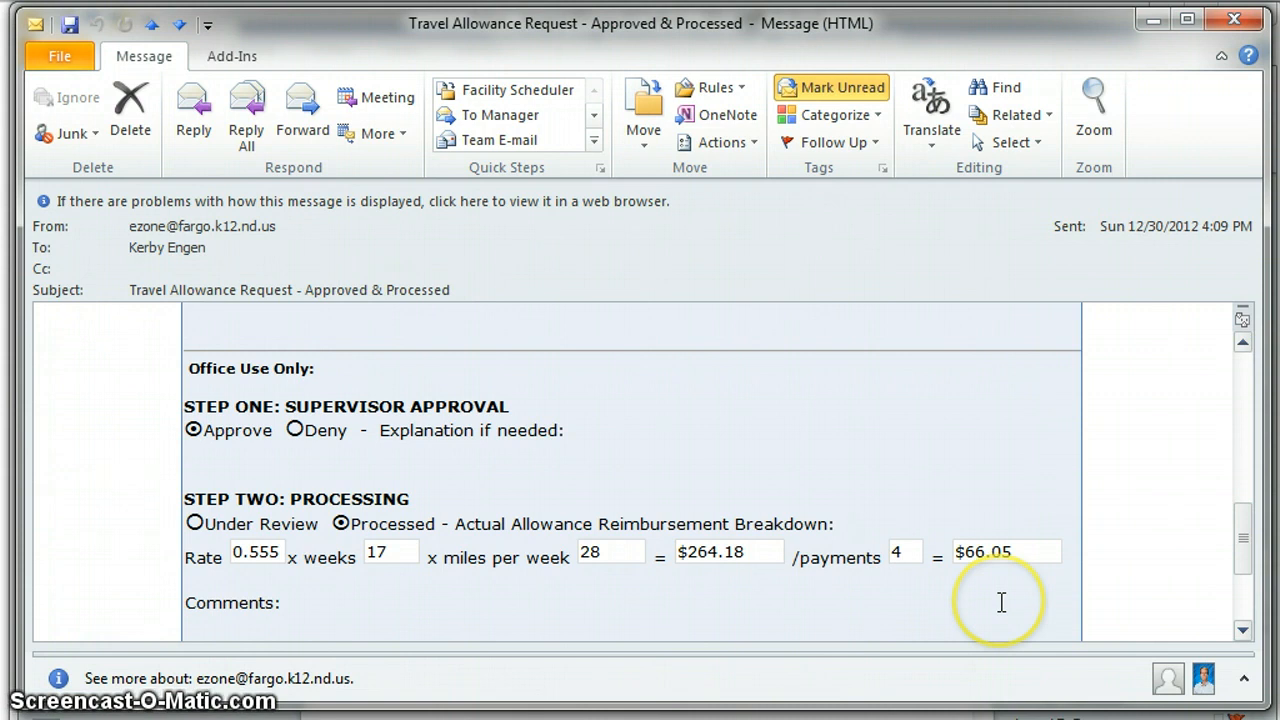
{"action": "left_click_drag", "start_coordinate": [1246, 524], "coordinate": [1241, 580]}
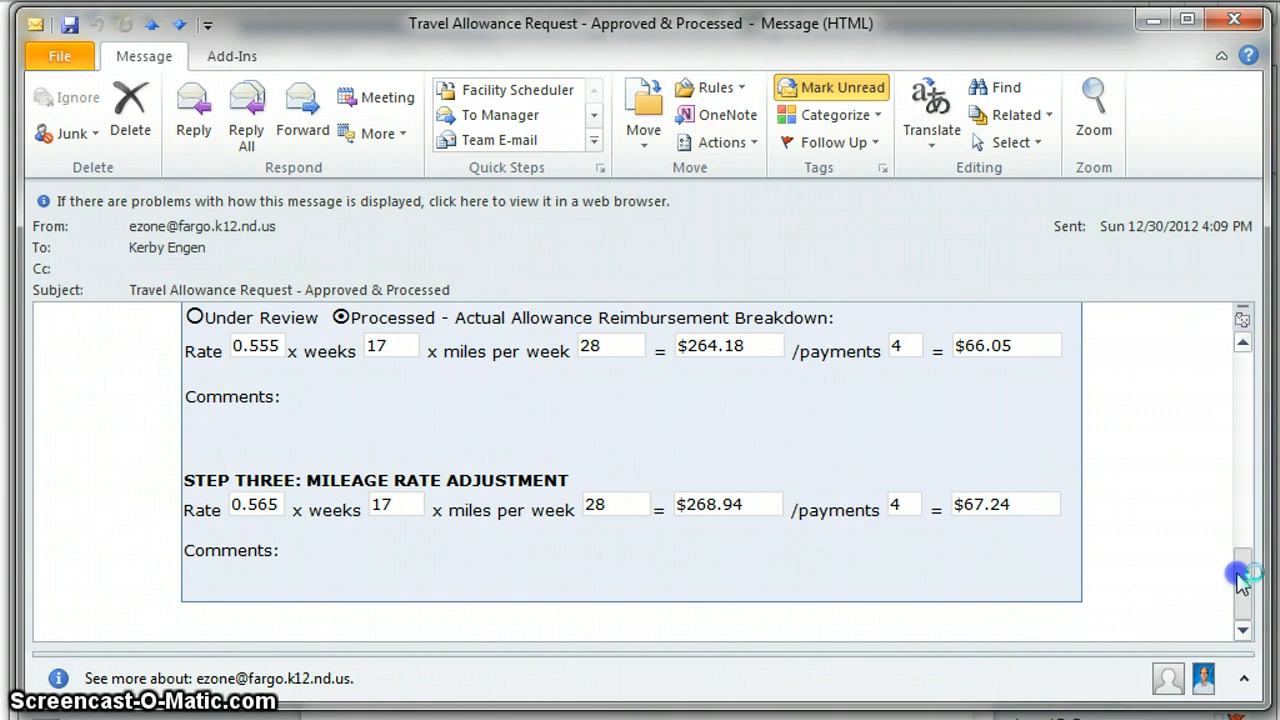